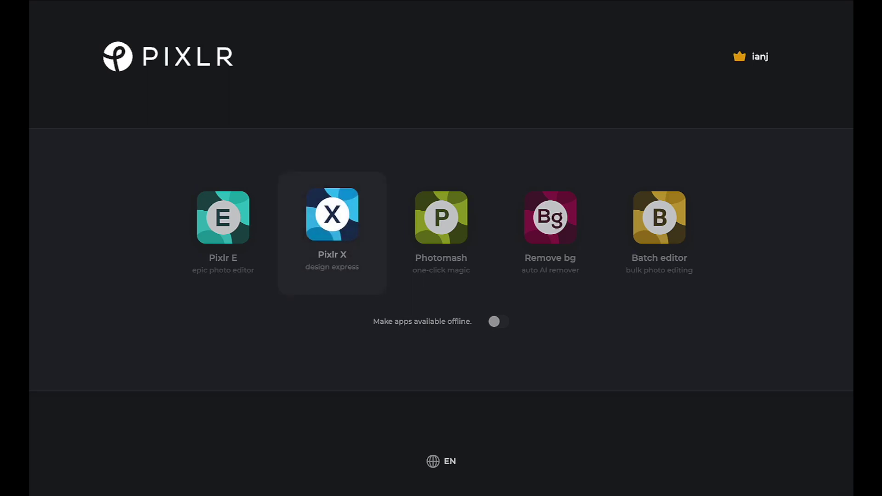
left_click(333, 231)
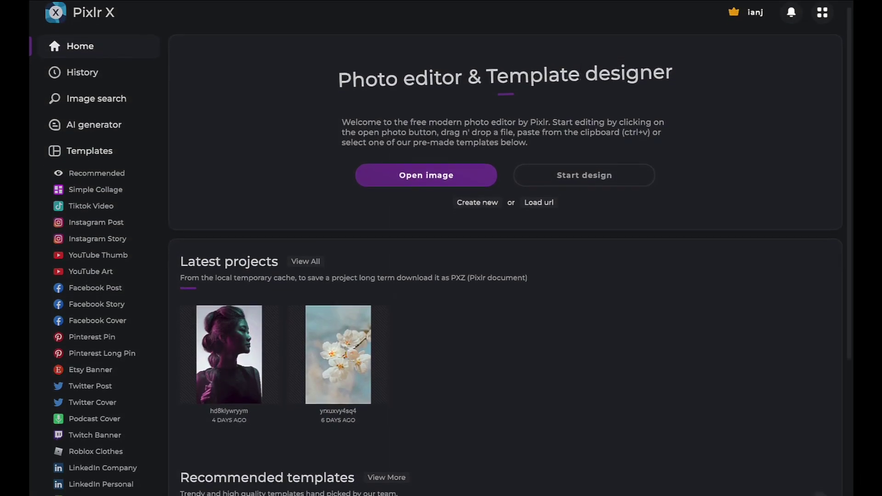
scroll(229, 326, "down", 3)
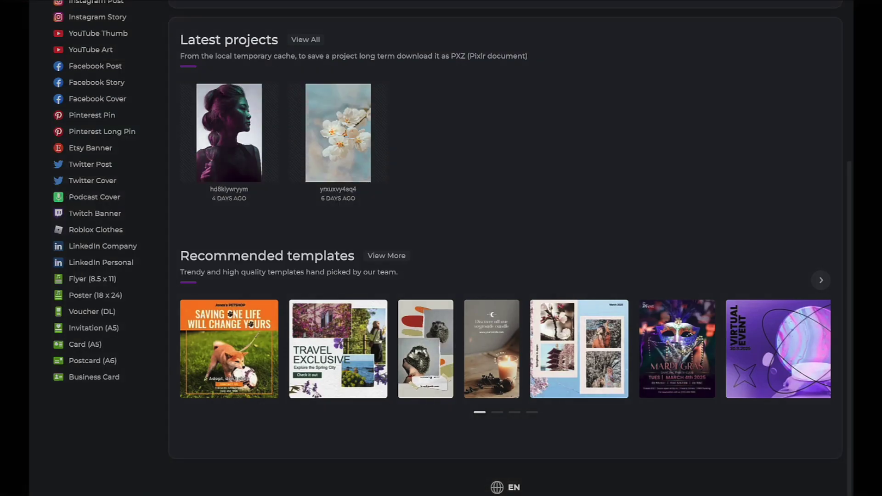
scroll(329, 111, "up", 2)
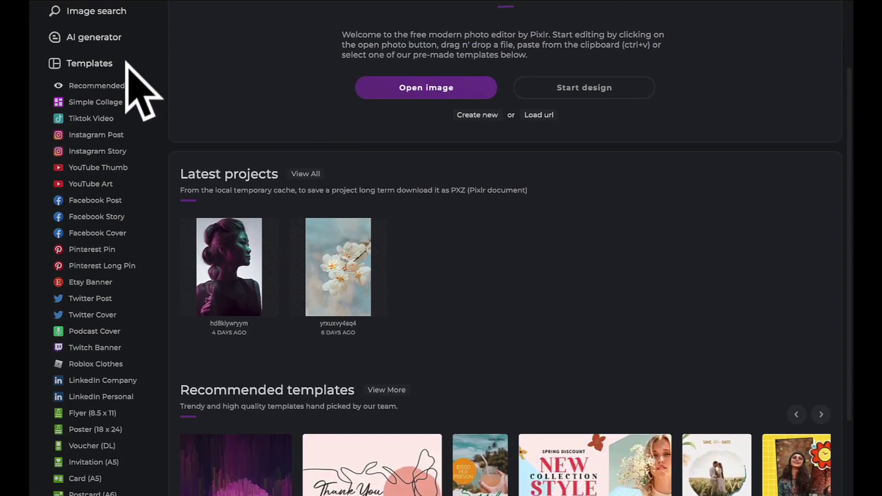
Open the Templates gallery and filter it to the YouTube Thumb category.
left_click(89, 62)
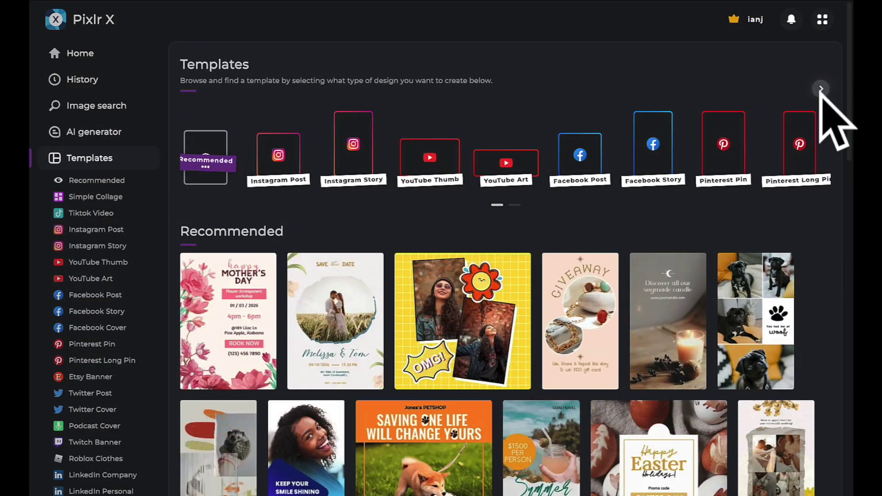
left_click(820, 88)
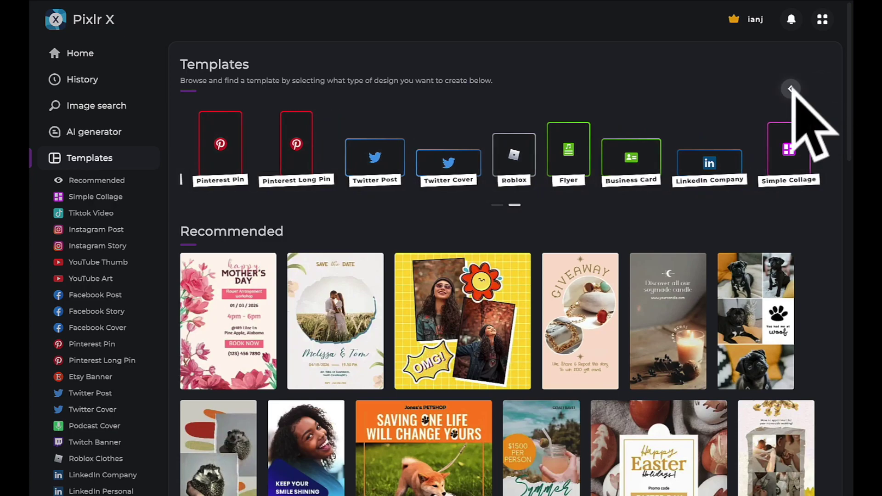
left_click(791, 88)
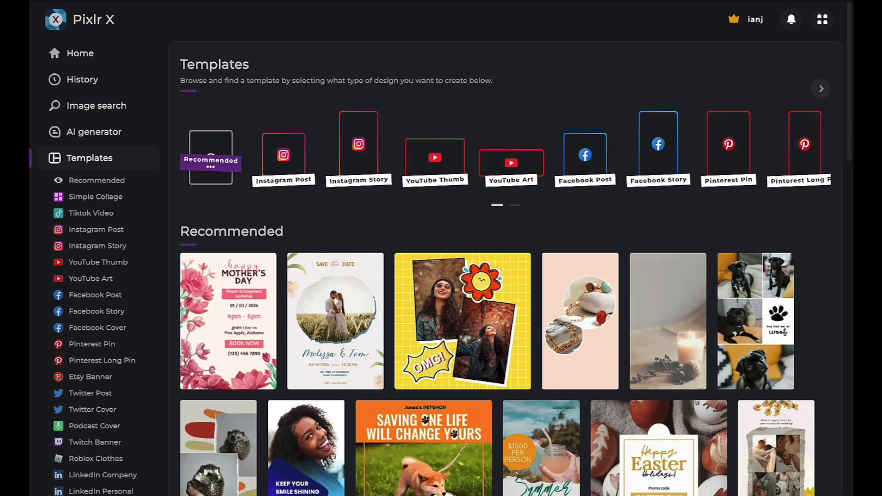
left_click(445, 174)
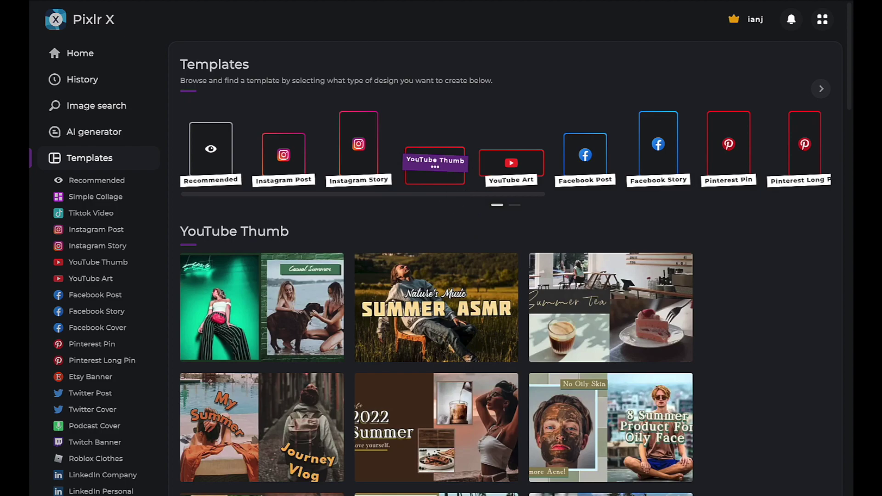
scroll(438, 175, "down", 3)
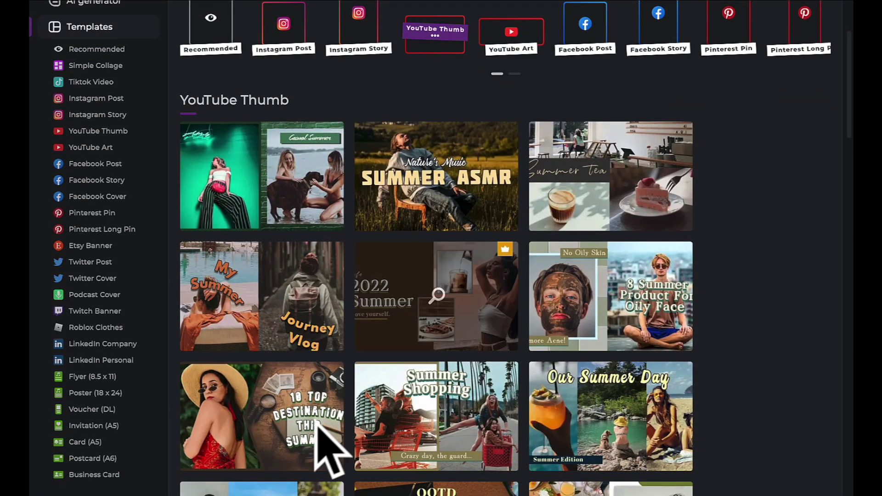
Preview the 'Top Destinations This Summer' thumbnail and start a design from it.
left_click(262, 415)
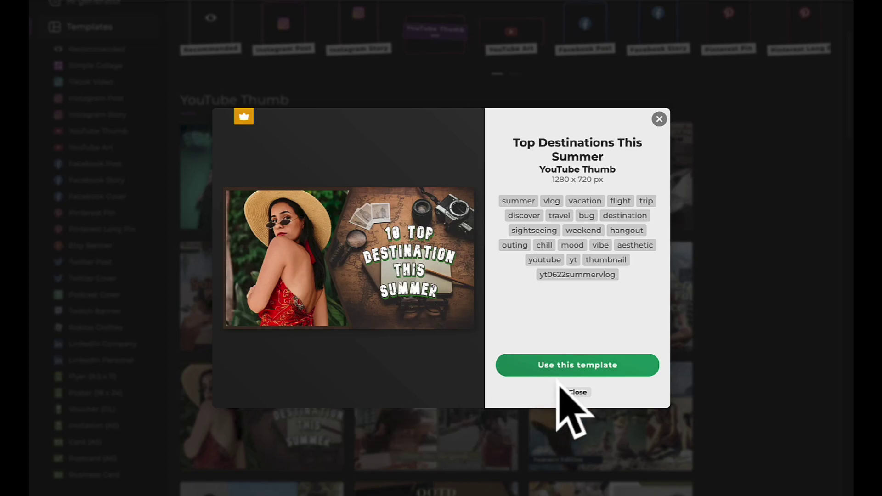
left_click(577, 364)
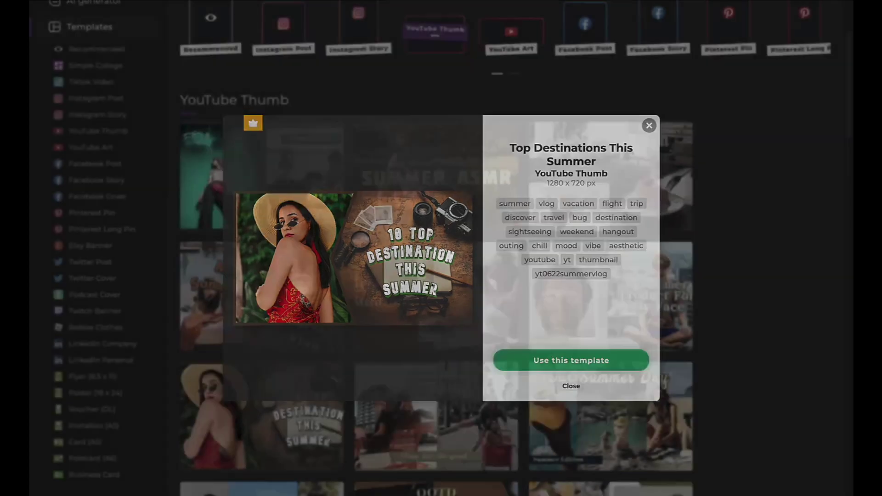